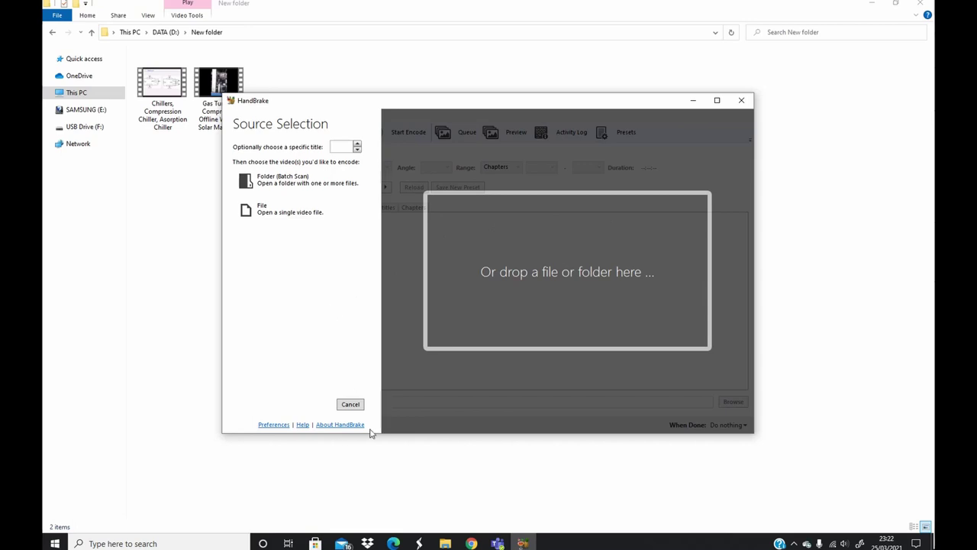
Step: Open the official HandBrake site, handbrake.fr, from Edge's Bing results for 'handbrake'
left_click(396, 543)
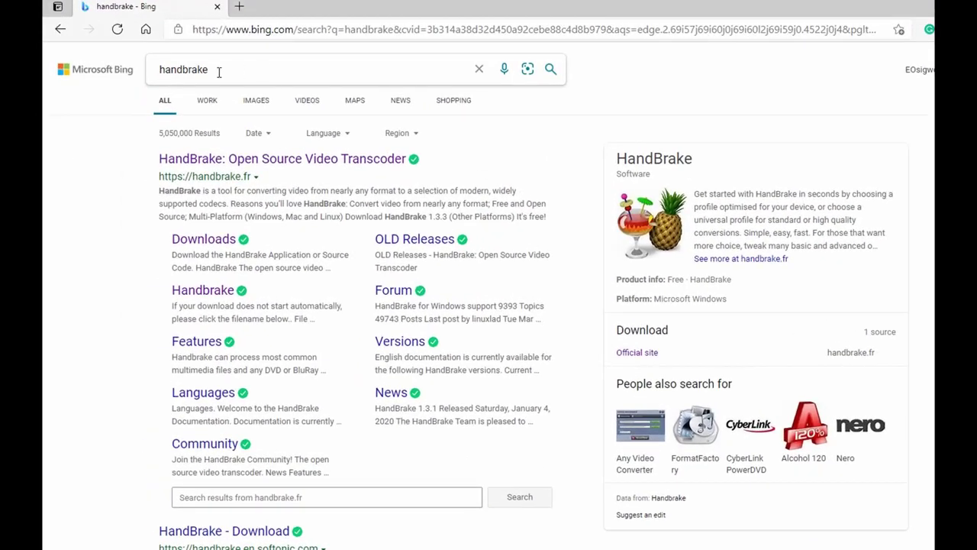
left_click_drag(218, 72, 151, 67)
left_click(172, 194)
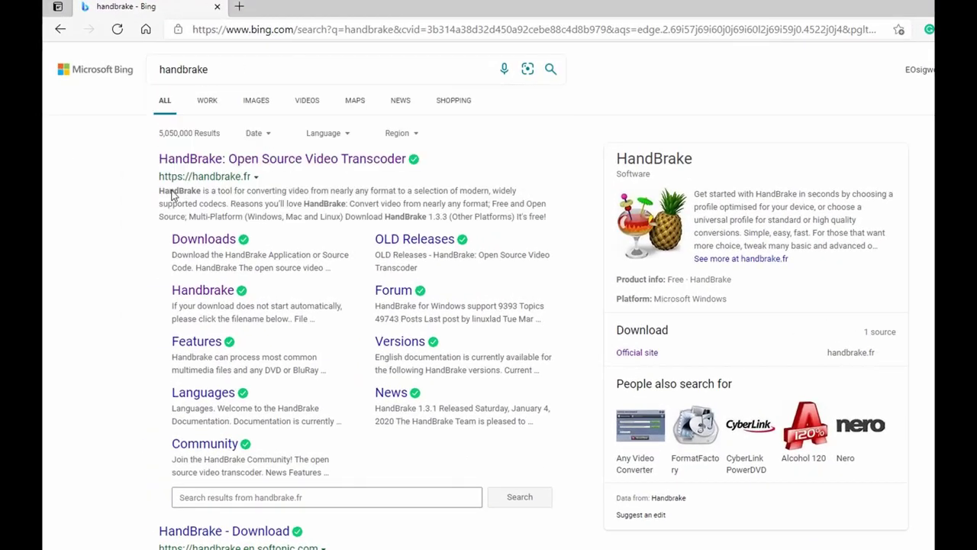
left_click(283, 160)
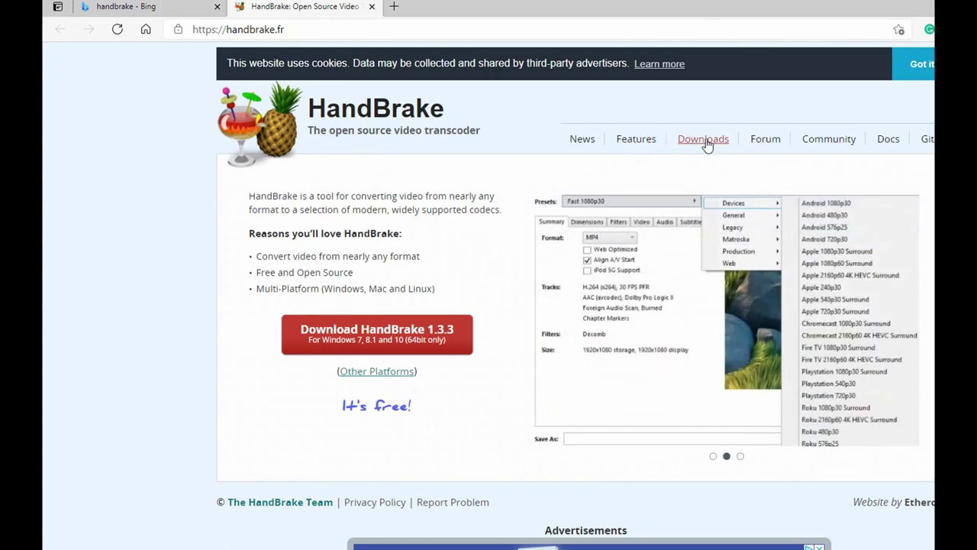
Step: Download the 64-bit Windows installer HandBrake-1.3.3-x86_64-Win_GUI.exe from the Downloads page
left_click(706, 147)
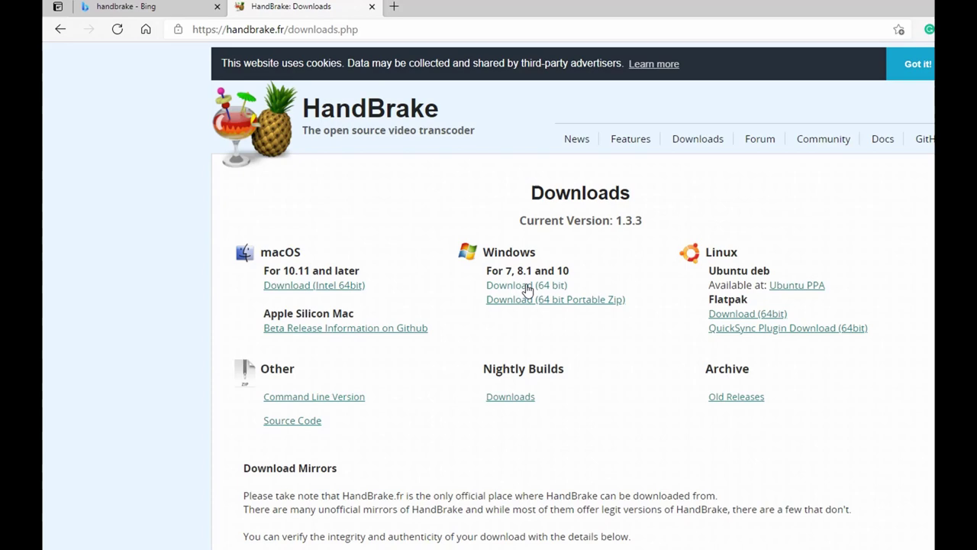
left_click(523, 287)
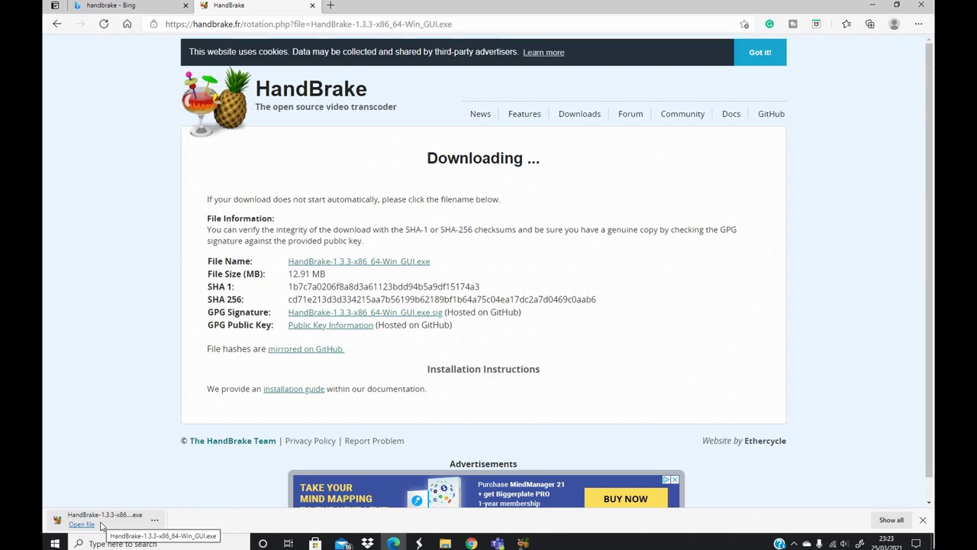
Step: Run the HandBrake 1.3.3 installer, dismiss the already-installed notice, and quit setup
left_click(100, 524)
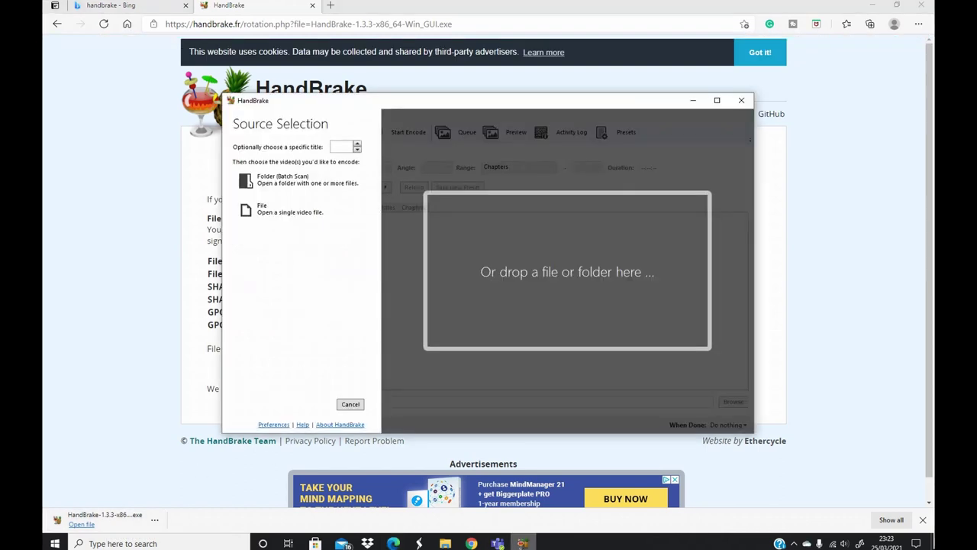
left_click(80, 525)
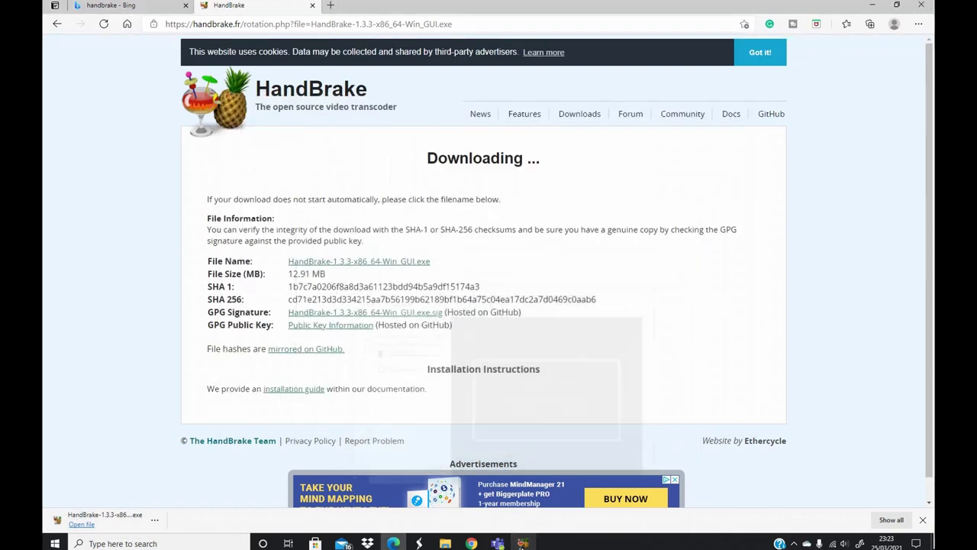
left_click(81, 525)
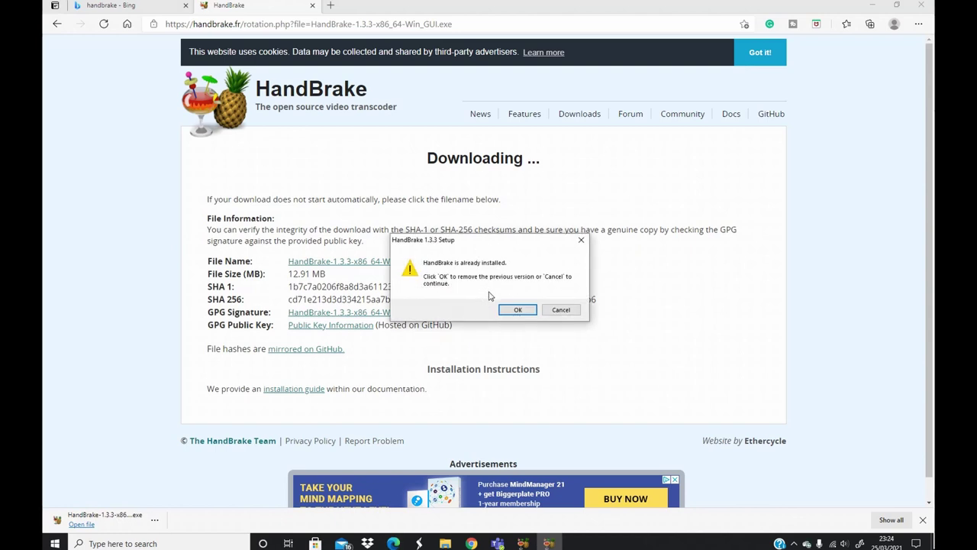
left_click(581, 240)
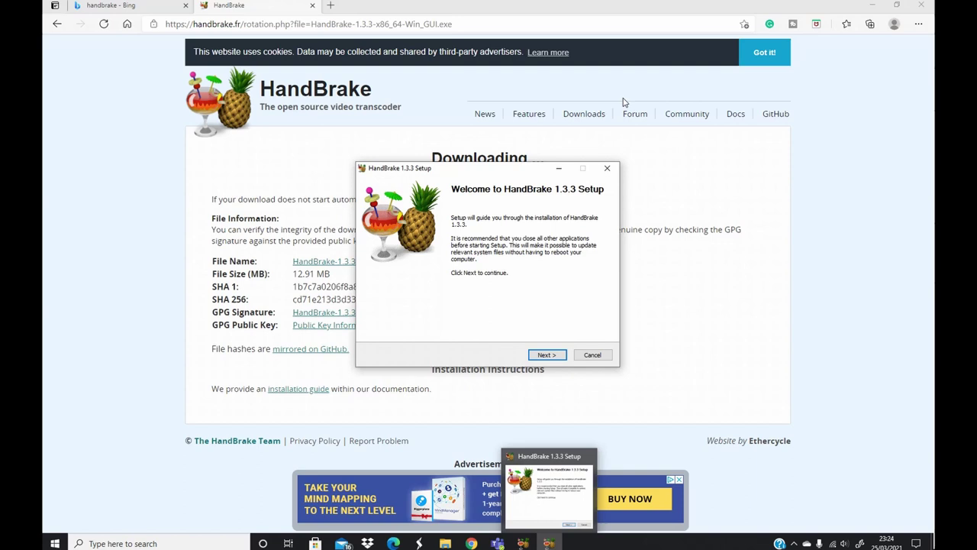
left_click(610, 168)
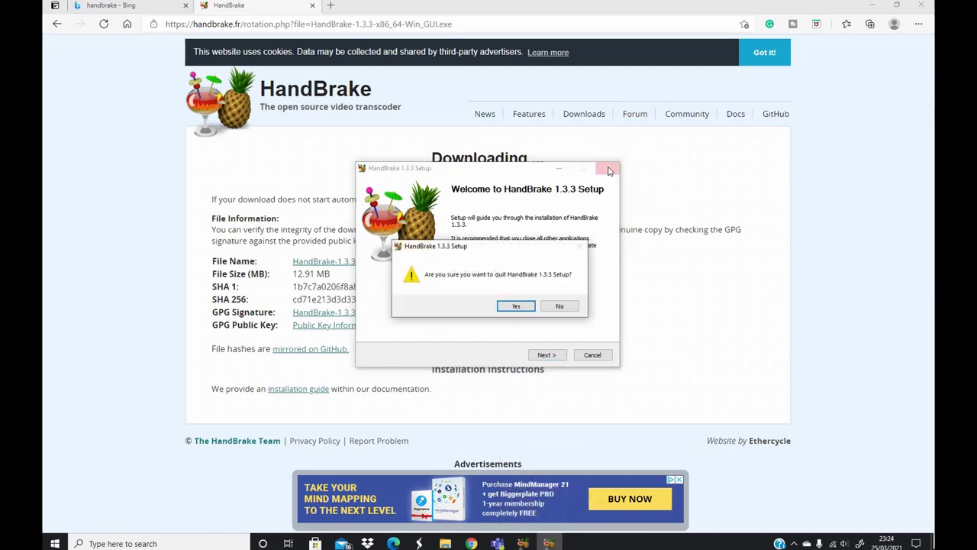
left_click(517, 306)
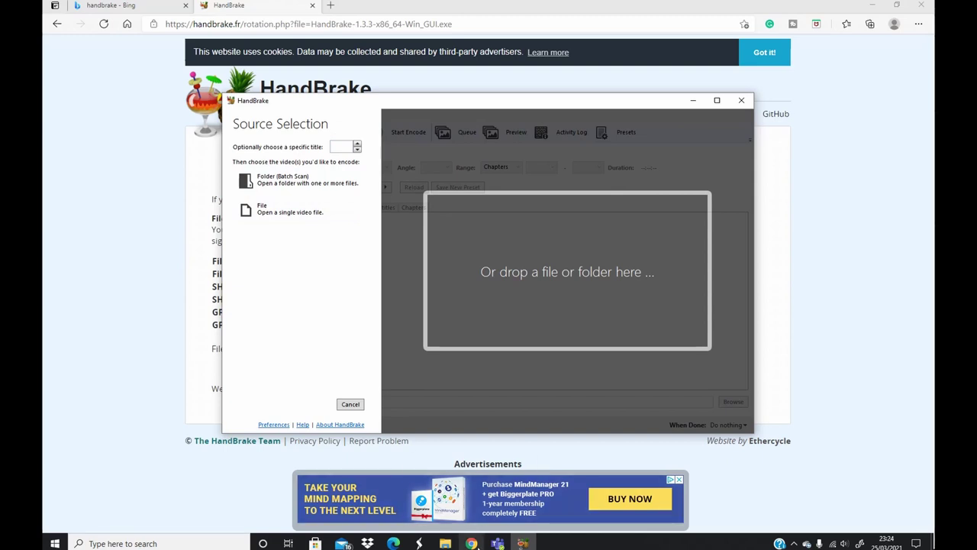
Step: Bring up D:\New folder, check the 114 MB Chillers MP4's size, then return to HandBrake
mouse_move(445, 539)
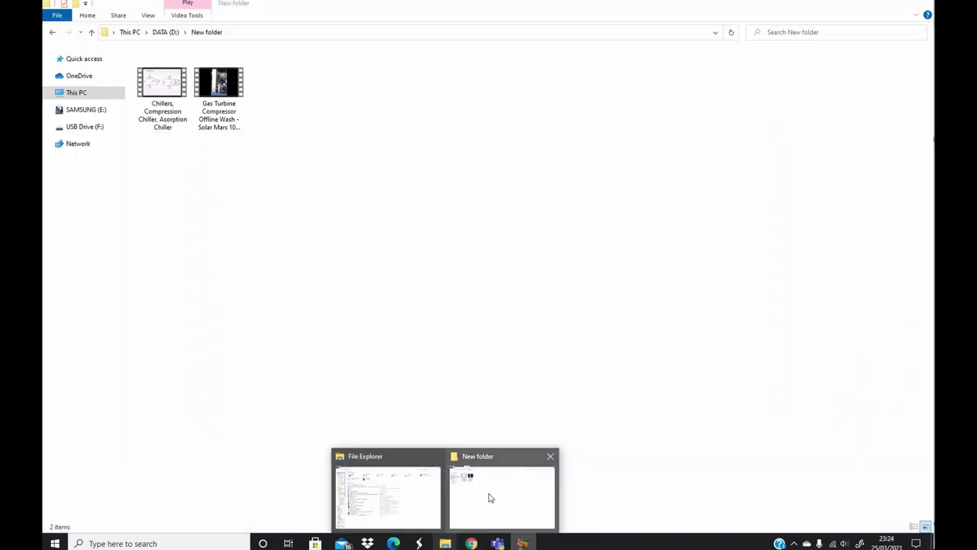
left_click(489, 497)
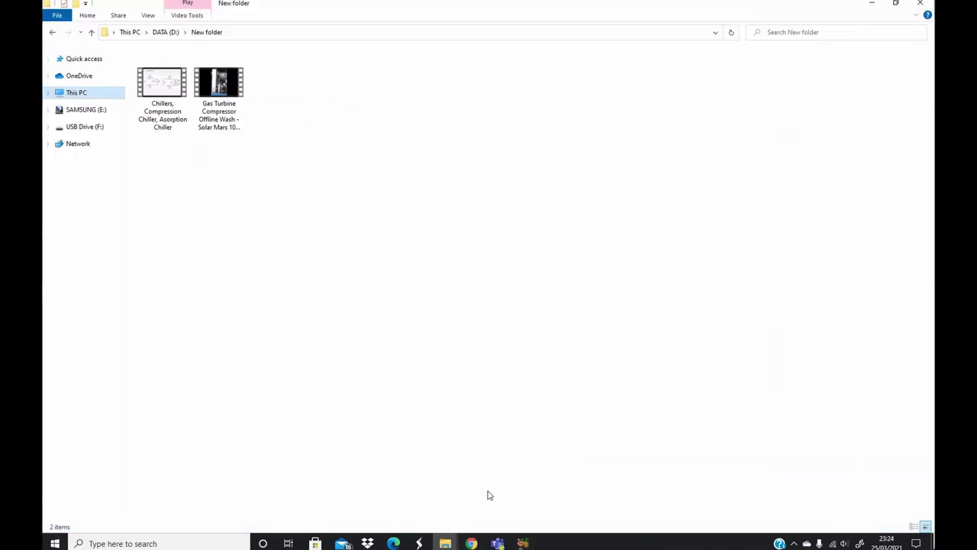
left_click(175, 112)
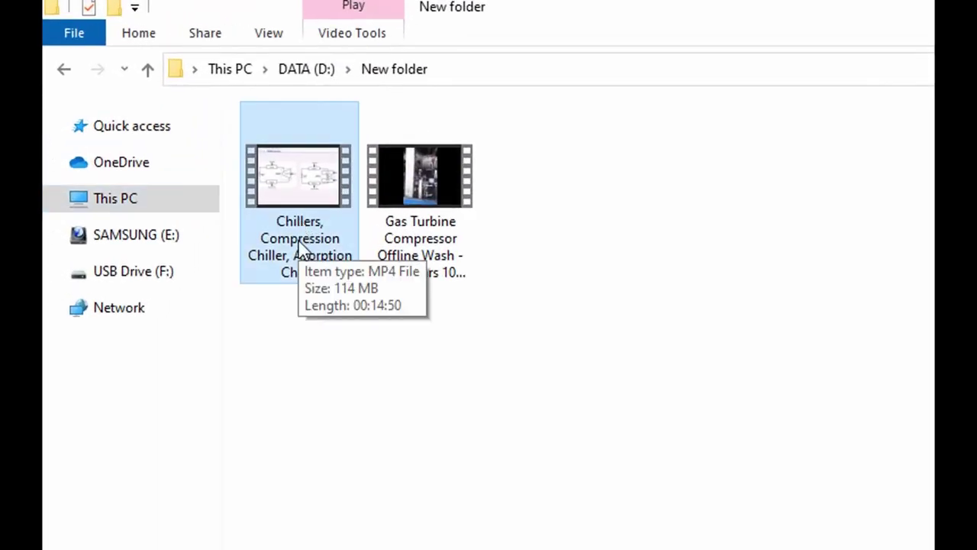
mouse_move(421, 226)
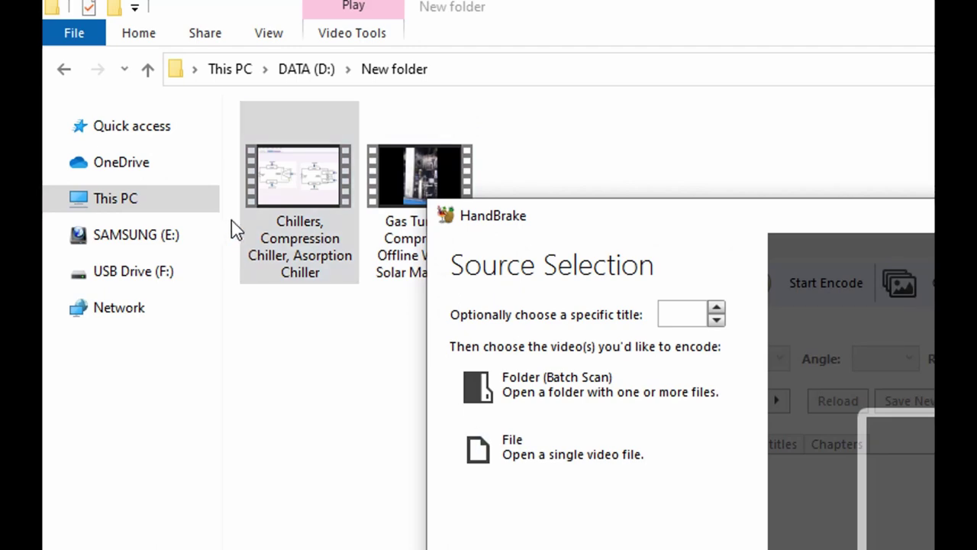
left_click(283, 219)
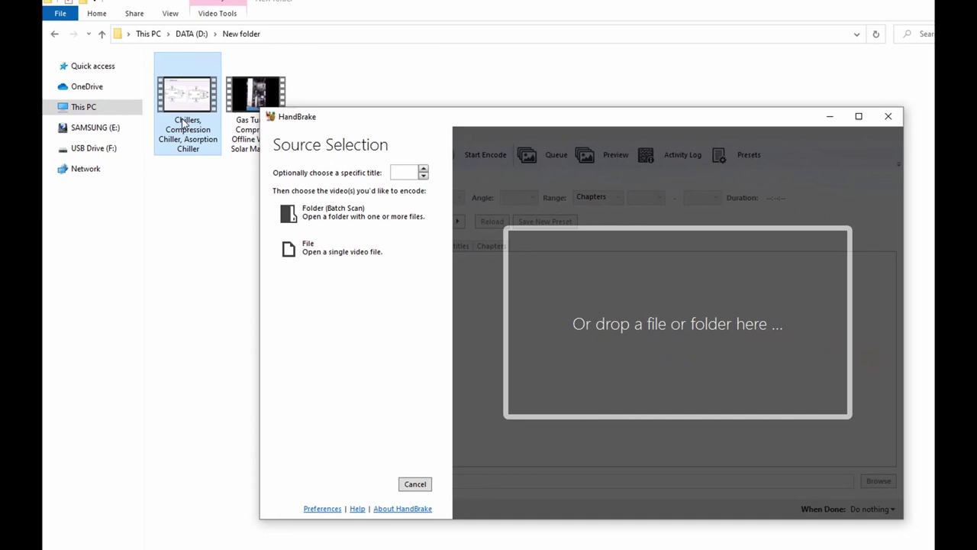
left_click(181, 114)
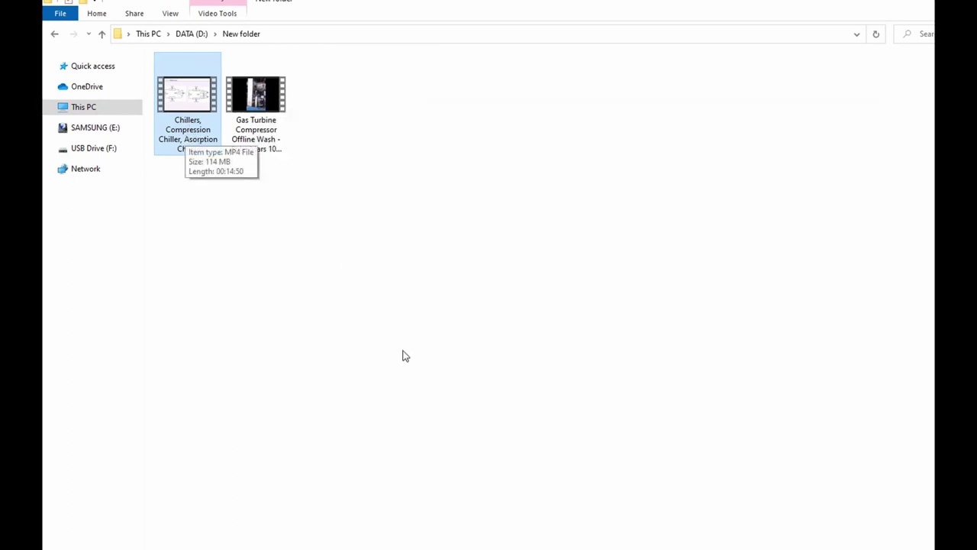
key("alt+Tab")
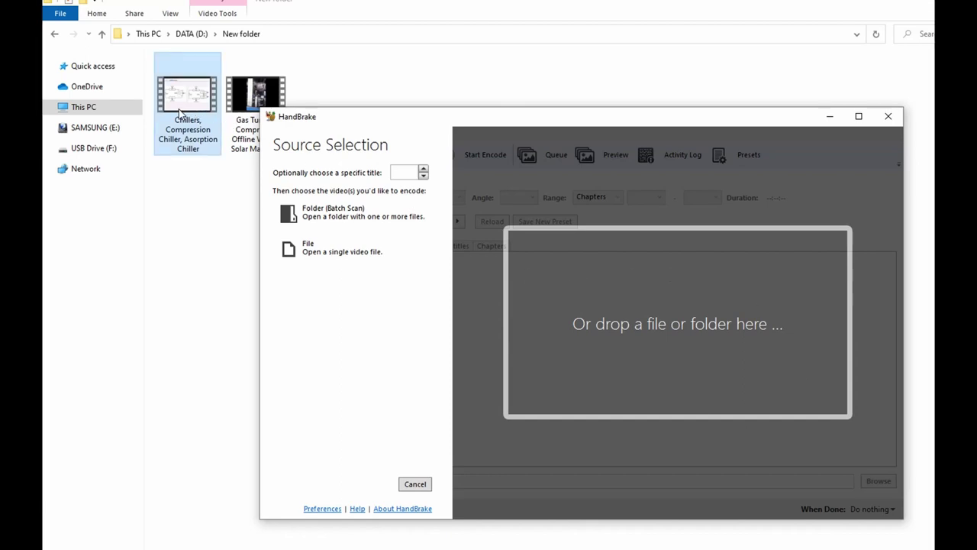
Step: Drop the Chillers video into HandBrake as the source and turn on Web Optimized
left_click_drag(179, 110, 633, 306)
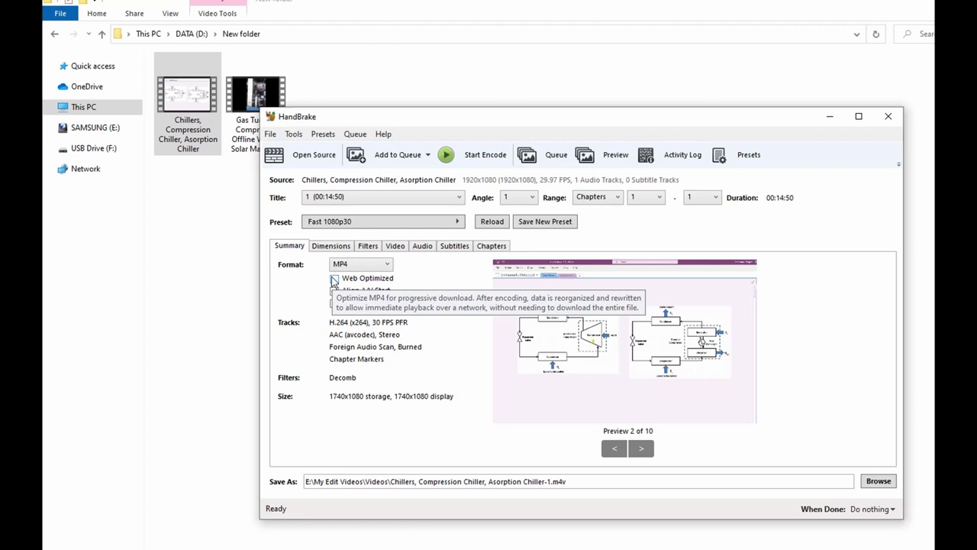
left_click(334, 279)
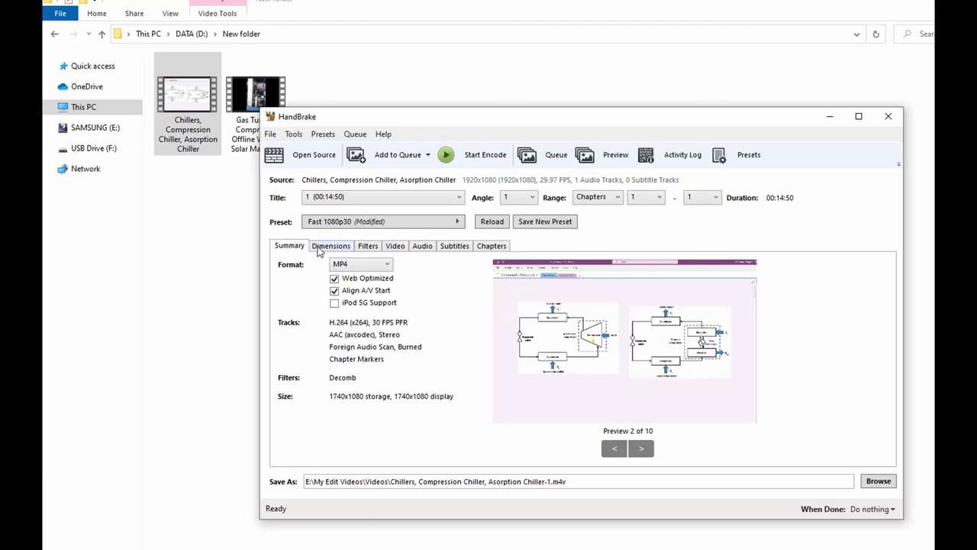
Step: Set the video to Constant Framerate, constant quality RF 23, and x264 encoder preset Slow
left_click(394, 246)
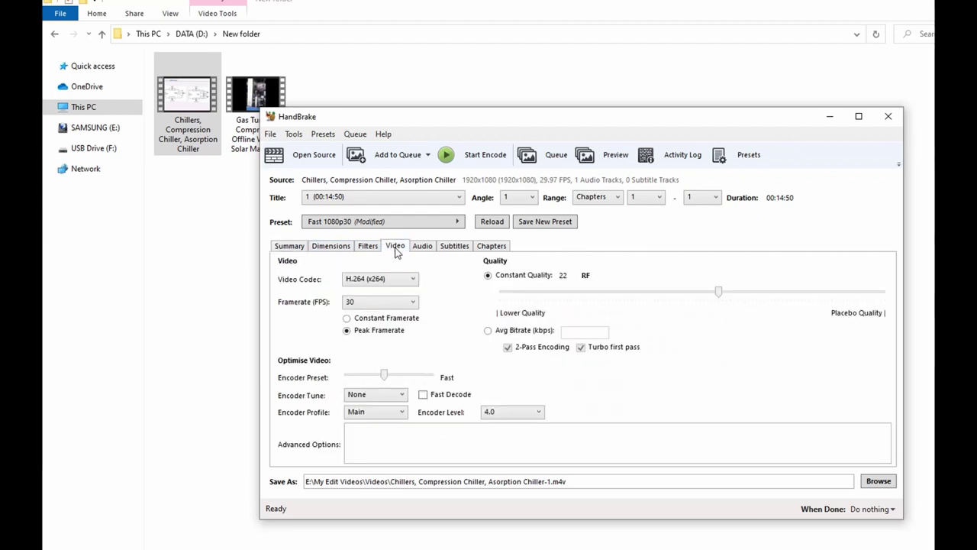
left_click(348, 319)
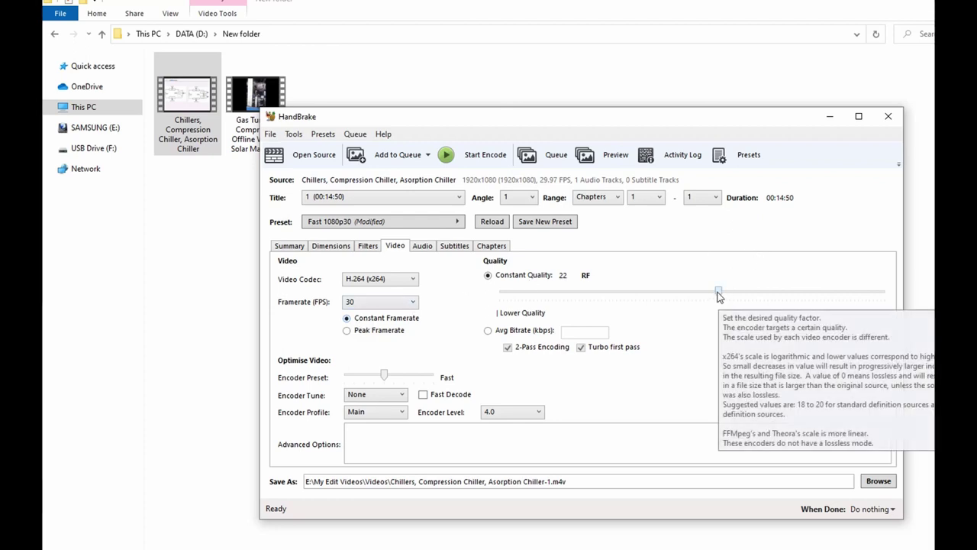
left_click_drag(720, 294, 715, 295)
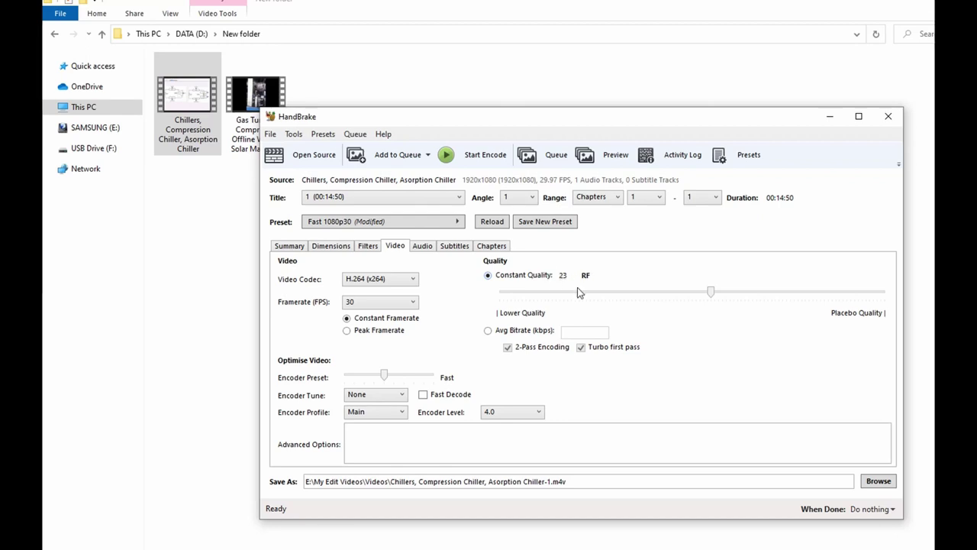
mouse_move(711, 295)
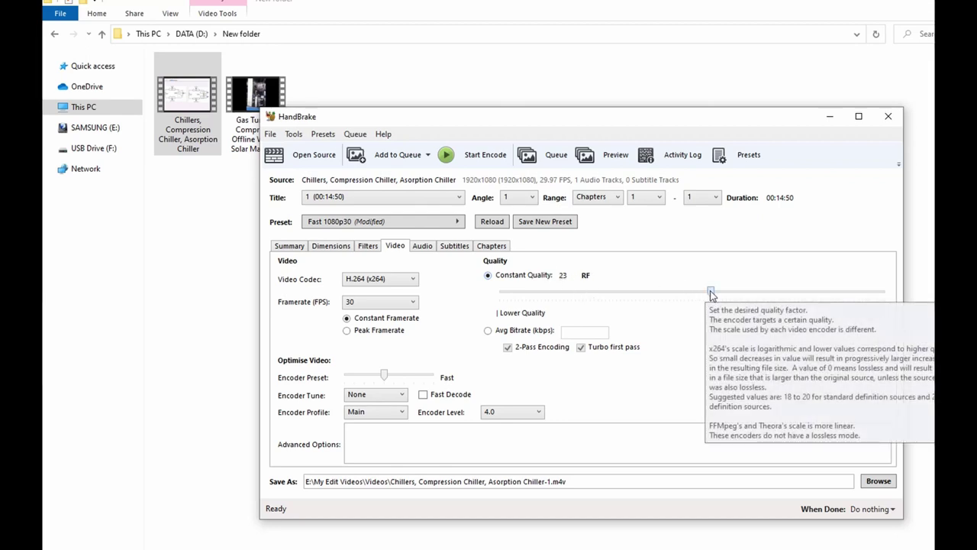
left_click_drag(711, 294, 710, 294)
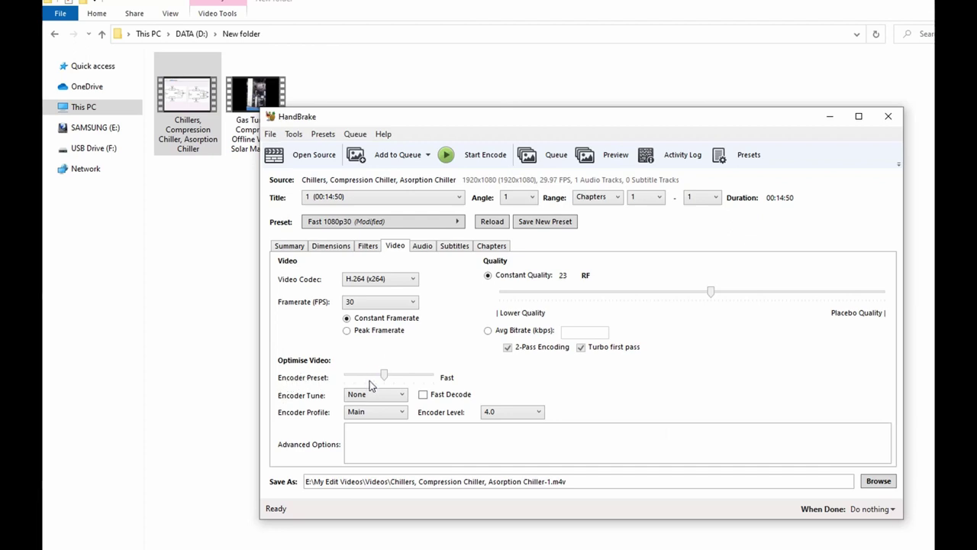
left_click_drag(384, 374, 406, 374)
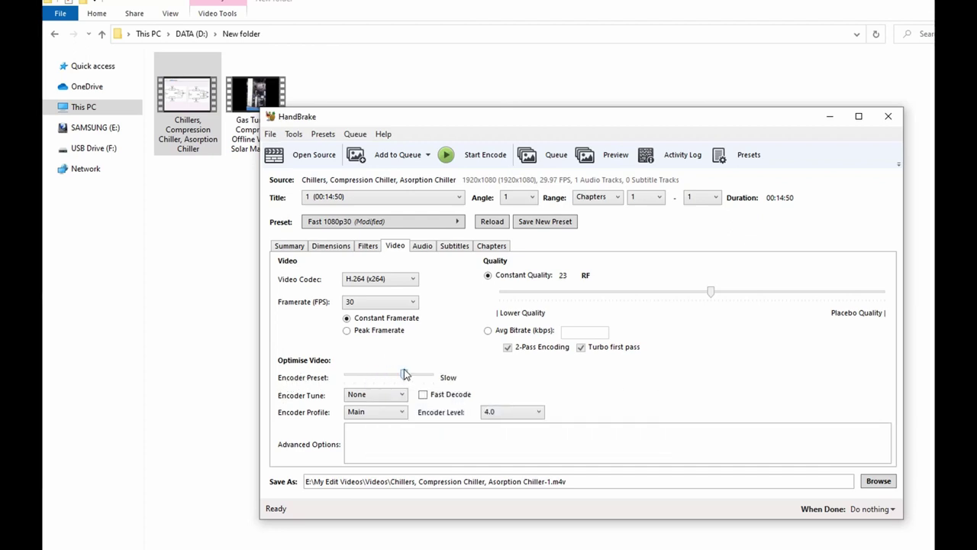
Step: Set the output to D:\New folder\Chillers, Compression Chiller, Asorption Chiller-1.m4v
left_click(878, 482)
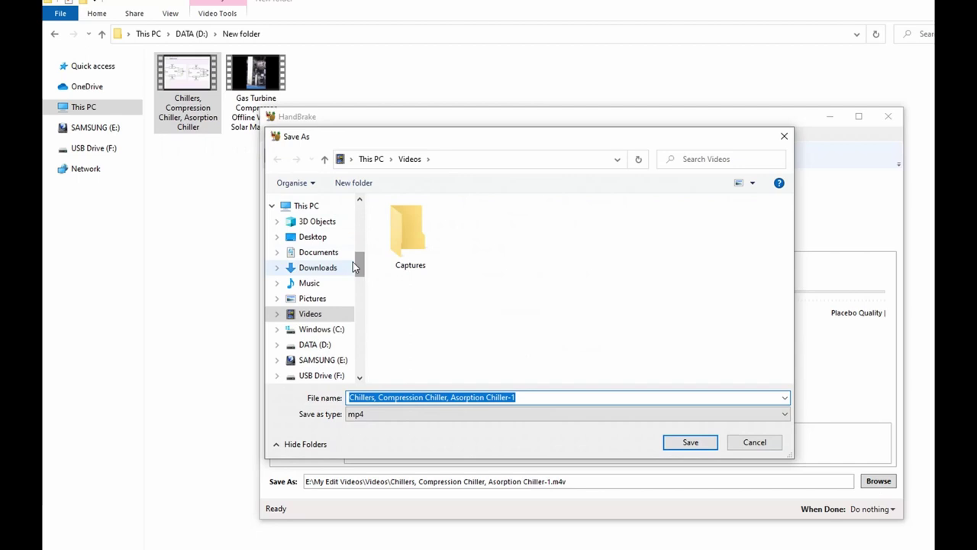
left_click(322, 347)
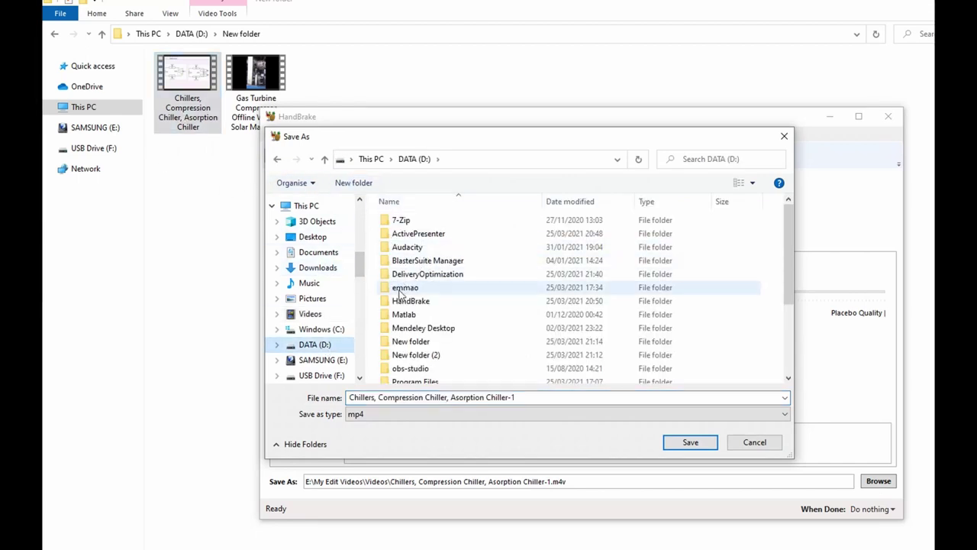
left_click(414, 345)
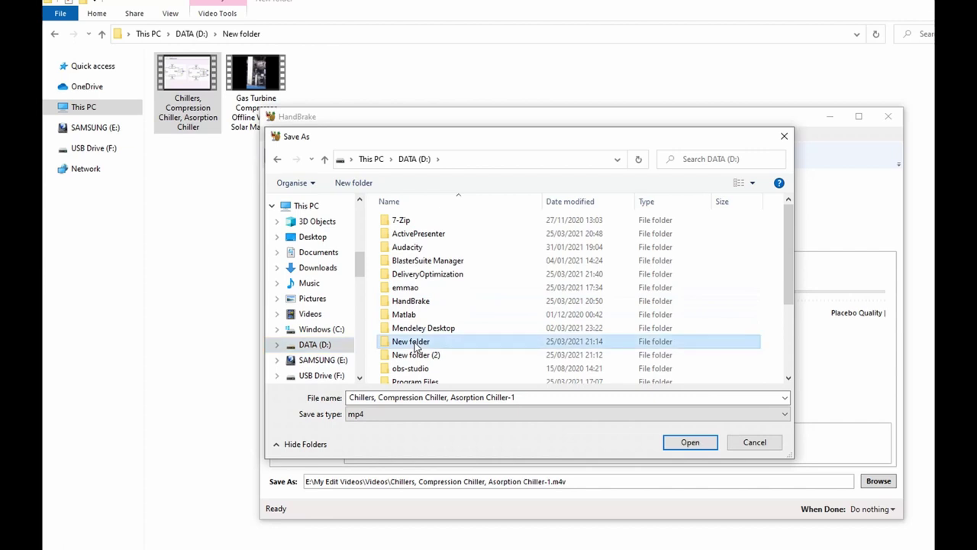
left_click(690, 443)
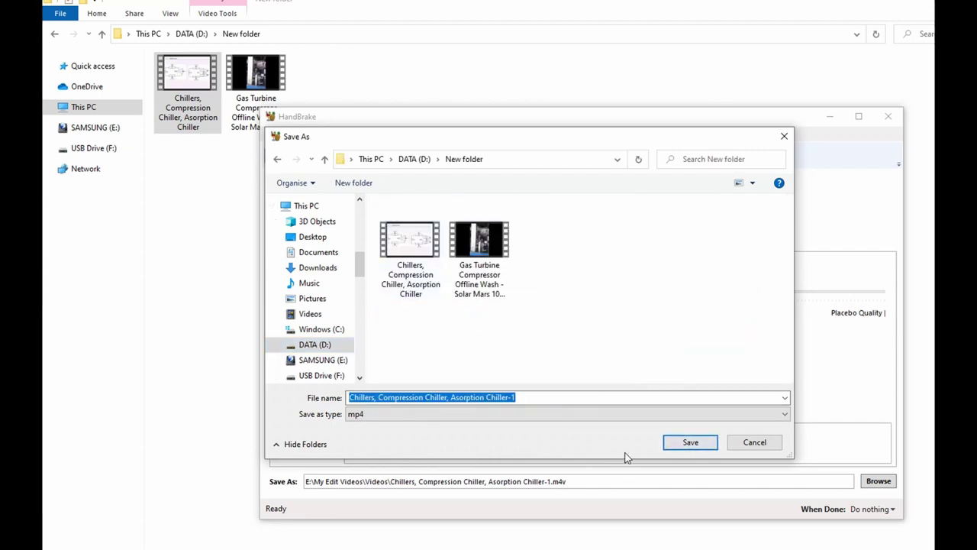
left_click(691, 442)
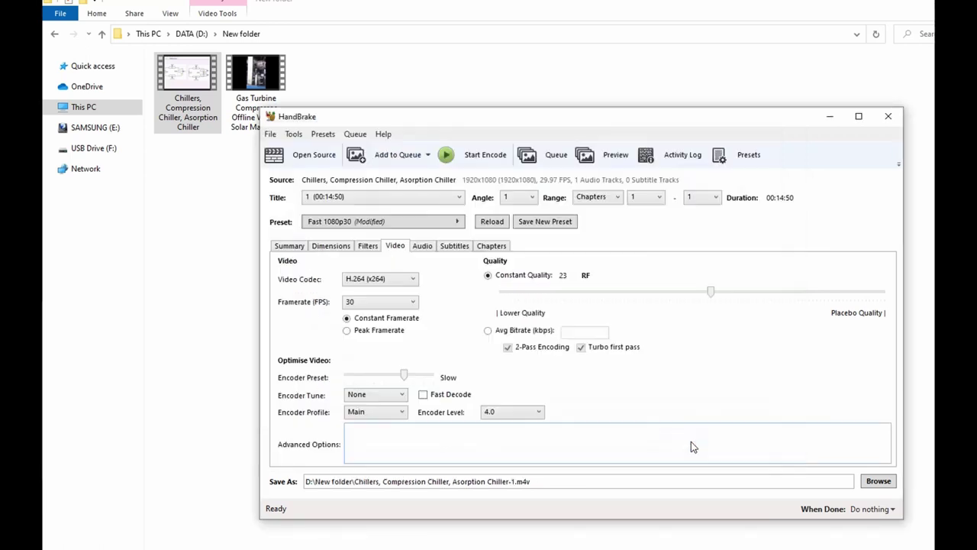
Step: Start the encode, then review the Audio, Subtitles and Chapters settings and move HandBrake aside
left_click(451, 155)
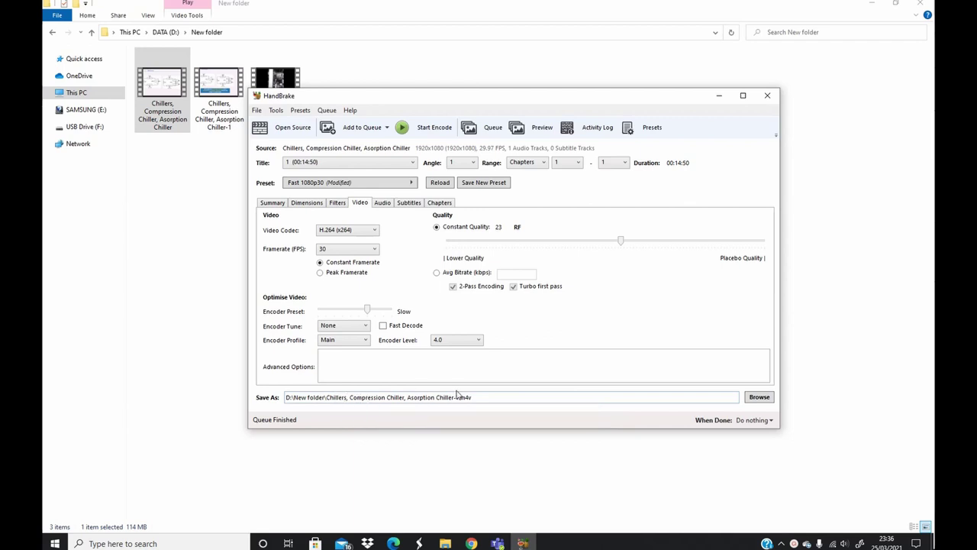
left_click(381, 205)
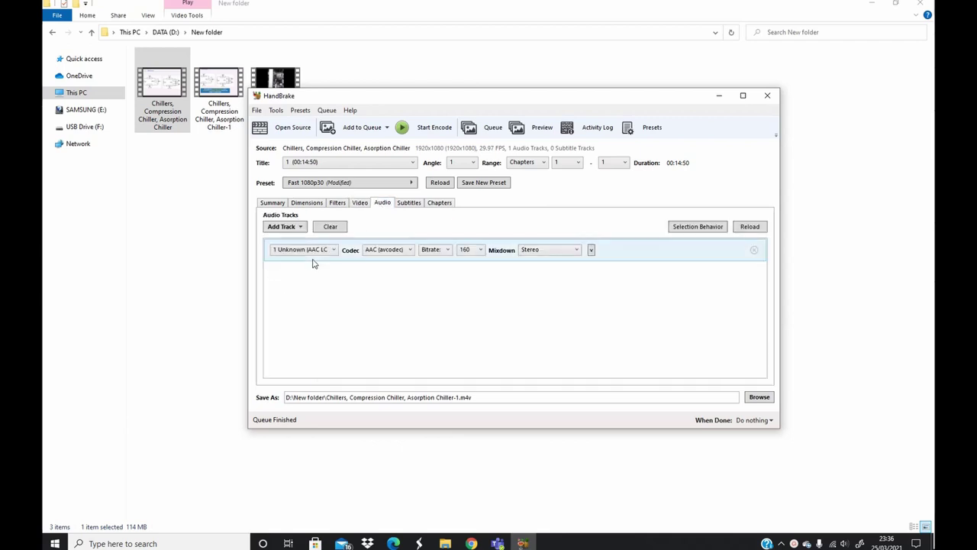
left_click(412, 203)
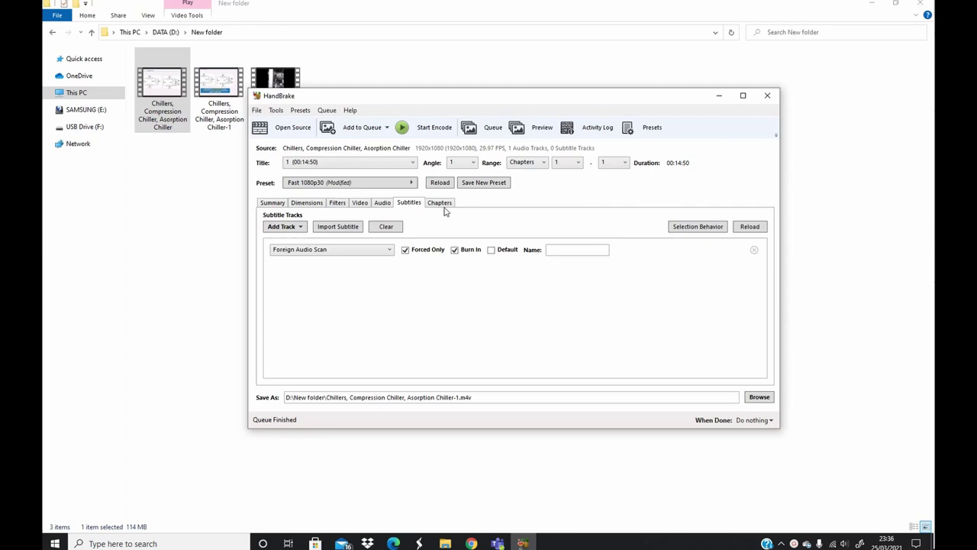
left_click(441, 203)
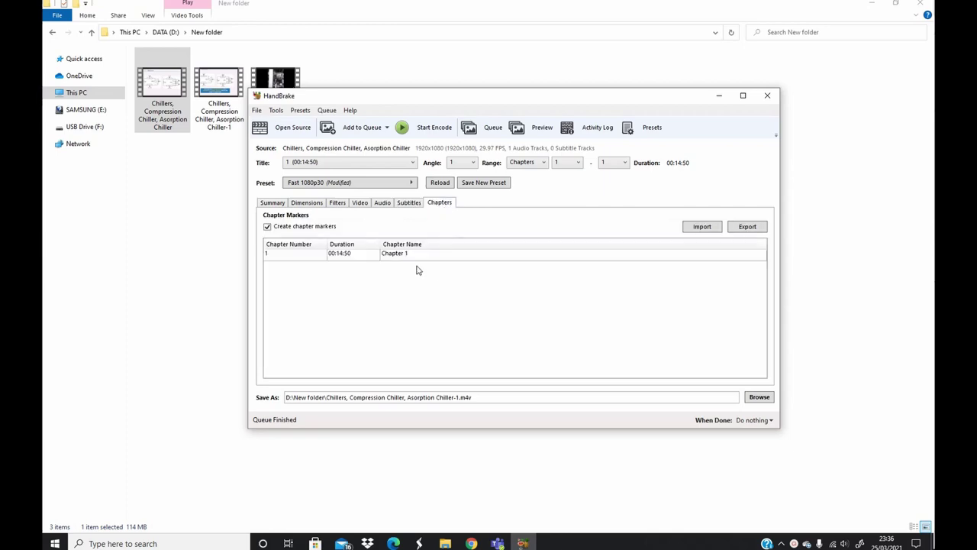
left_click_drag(340, 100, 420, 156)
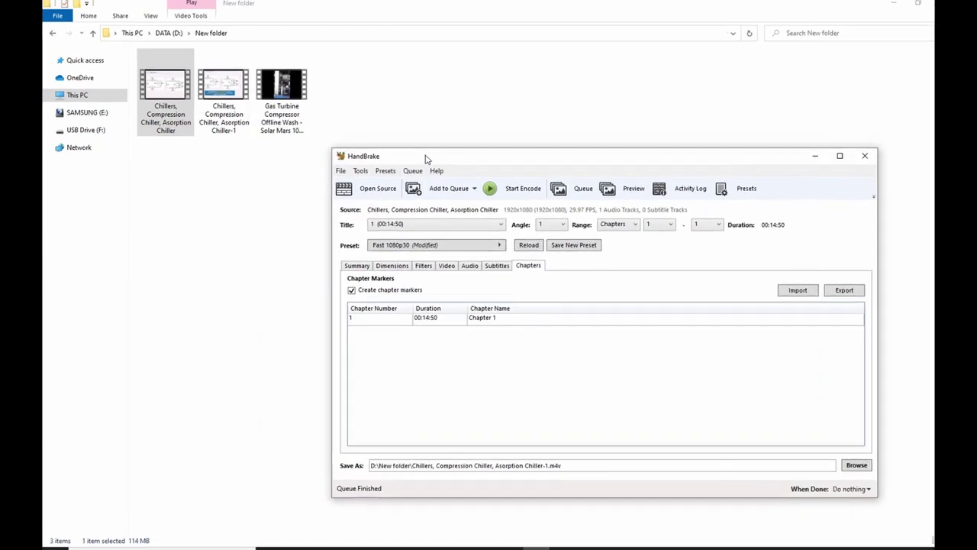
left_click(169, 124)
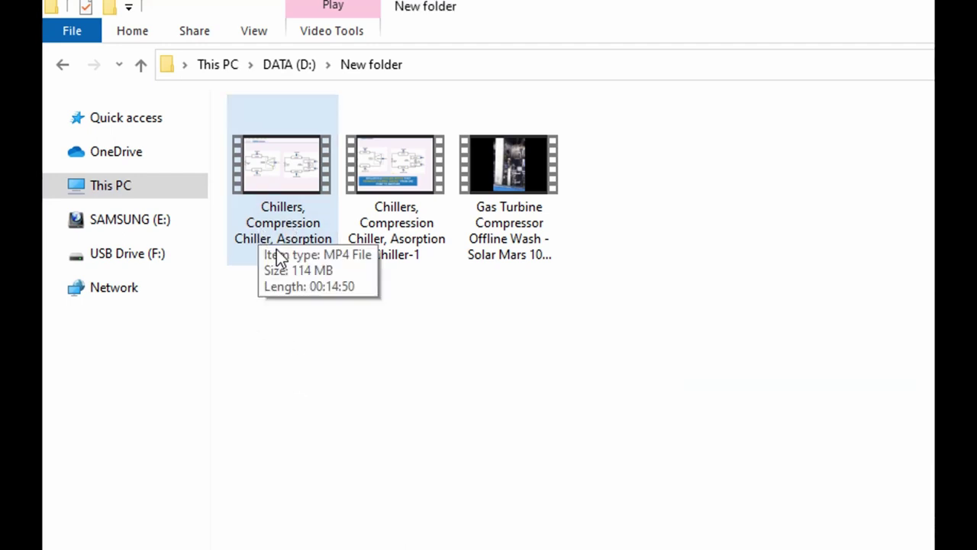
left_click(300, 279)
left_click(290, 260)
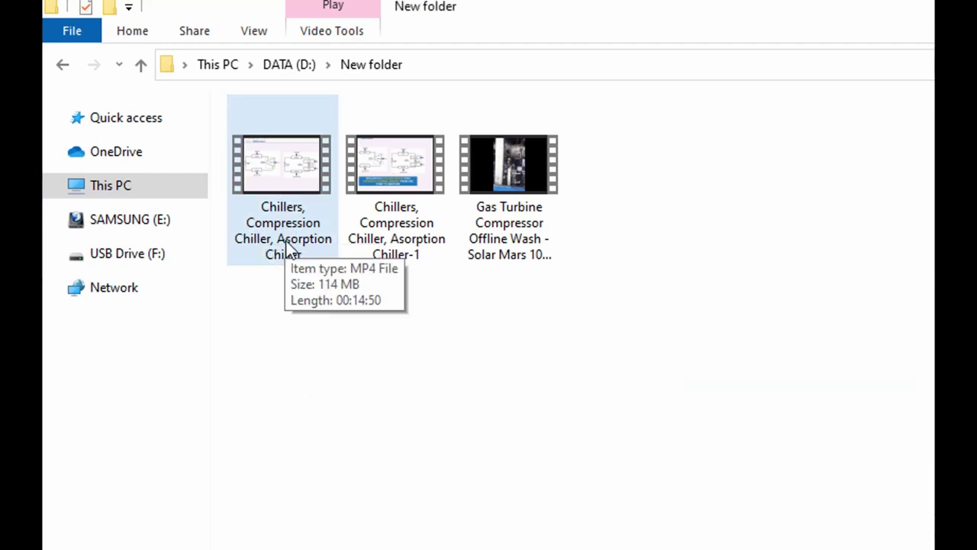